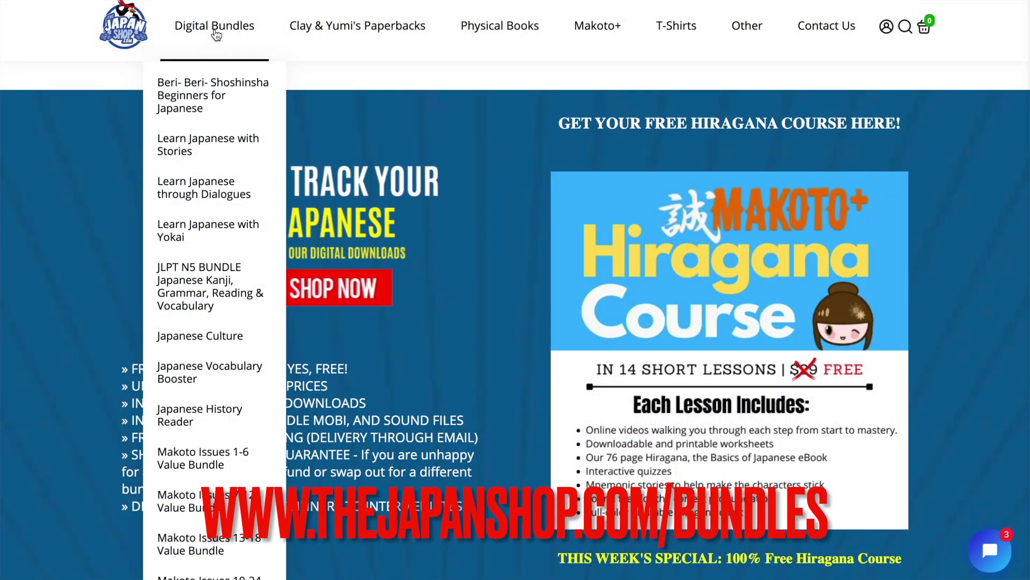
# Step: Open The Japan Shop's Digital Bundles page and scroll to bundles like Learn Japanese with Stories ($18.00)
pyautogui.click(215, 29)
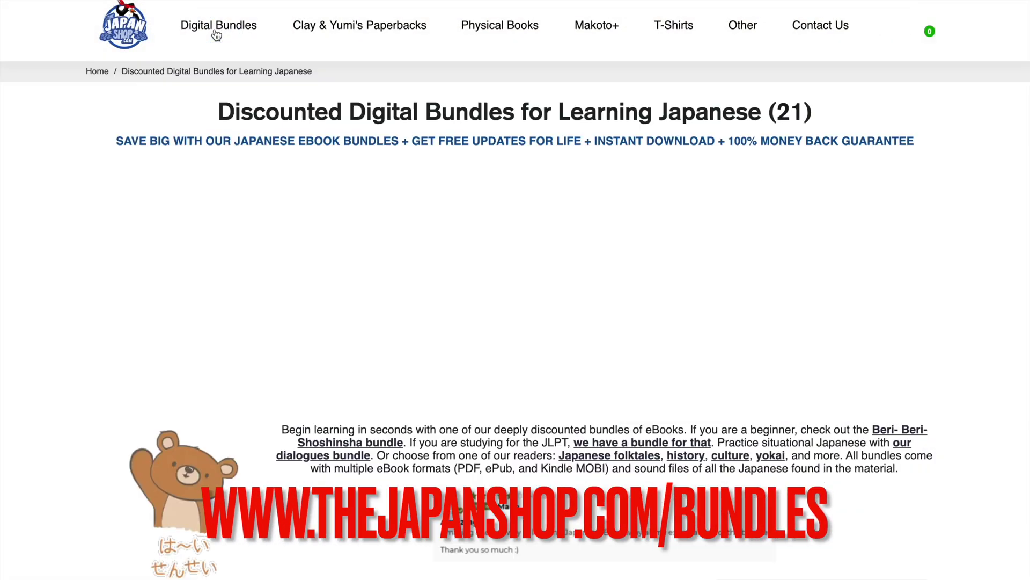
pyautogui.scroll(-3, 186, 322)
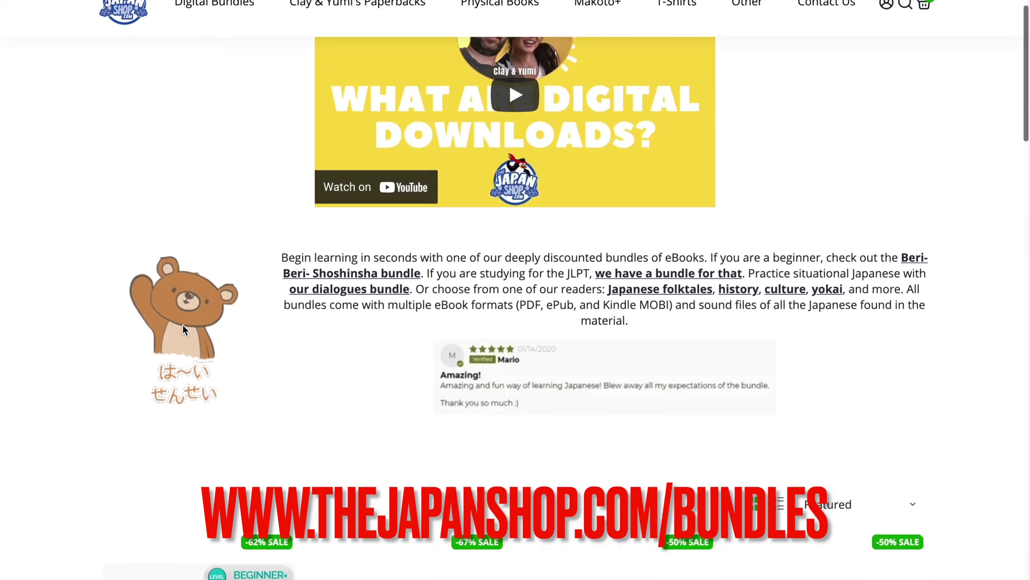
pyautogui.scroll(-8, 183, 328)
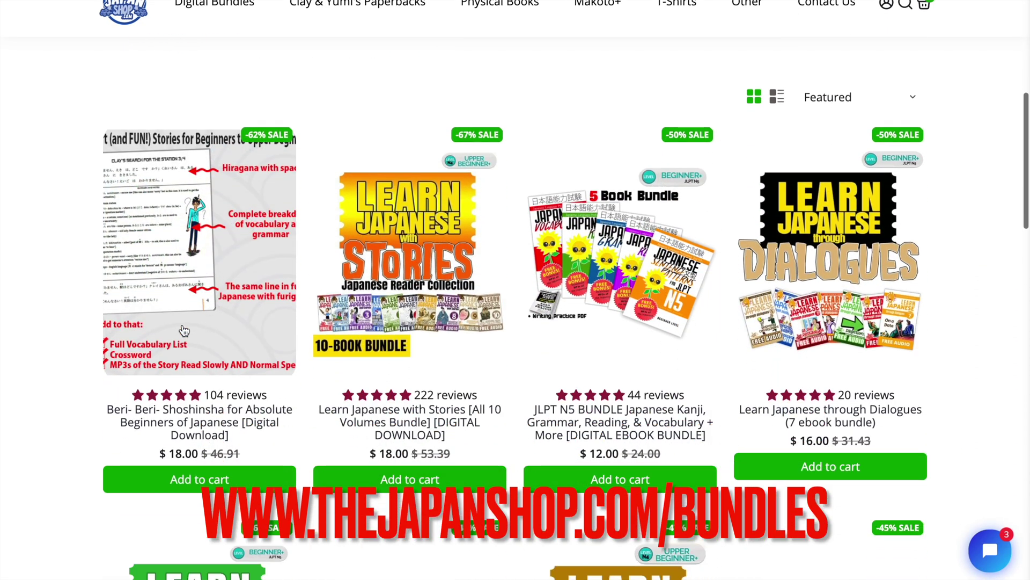
pyautogui.scroll(-2, 32, 410)
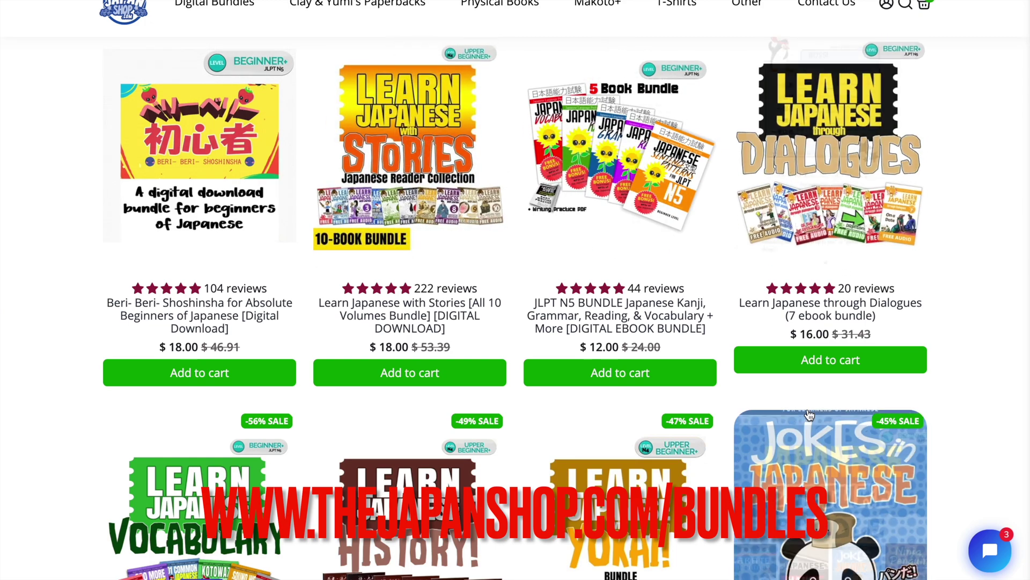
pyautogui.scroll(-3, 809, 415)
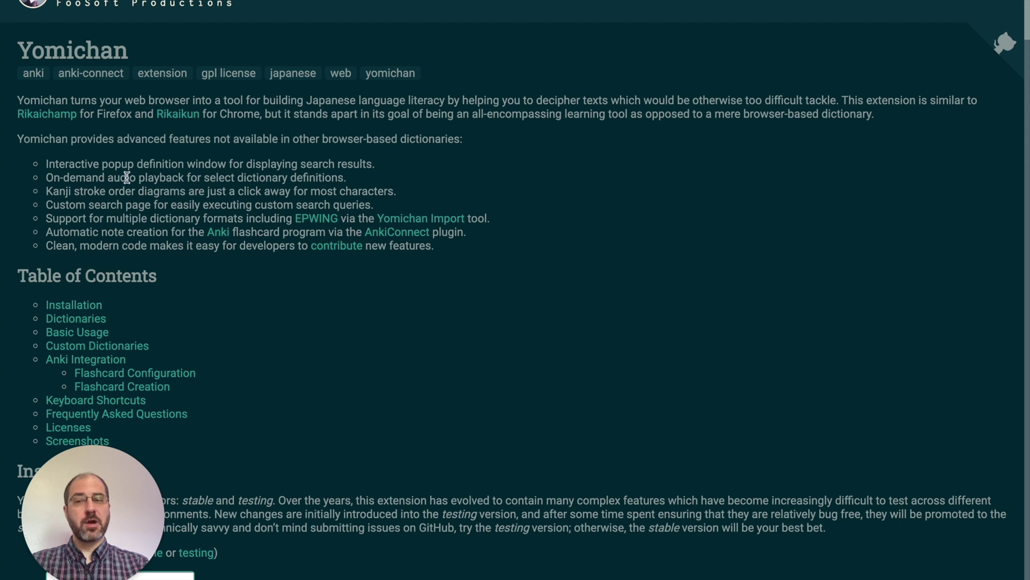
# Step: Scroll the Yomichan page past the Table of Contents to the Chrome and Firefox Installation section
pyautogui.scroll(-2, 229, 180)
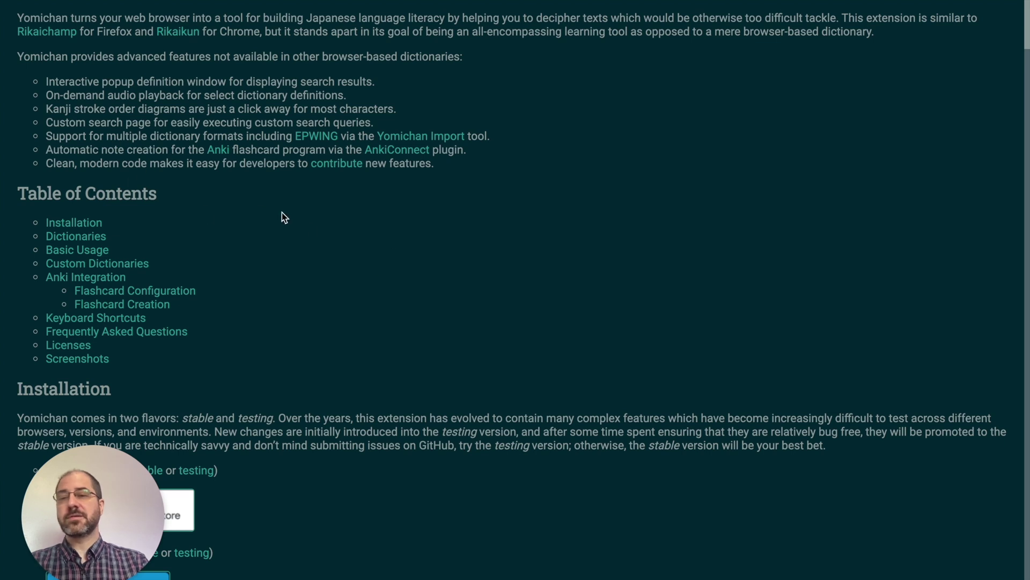
pyautogui.scroll(-3, 322, 230)
pyautogui.scroll(-4, 321, 300)
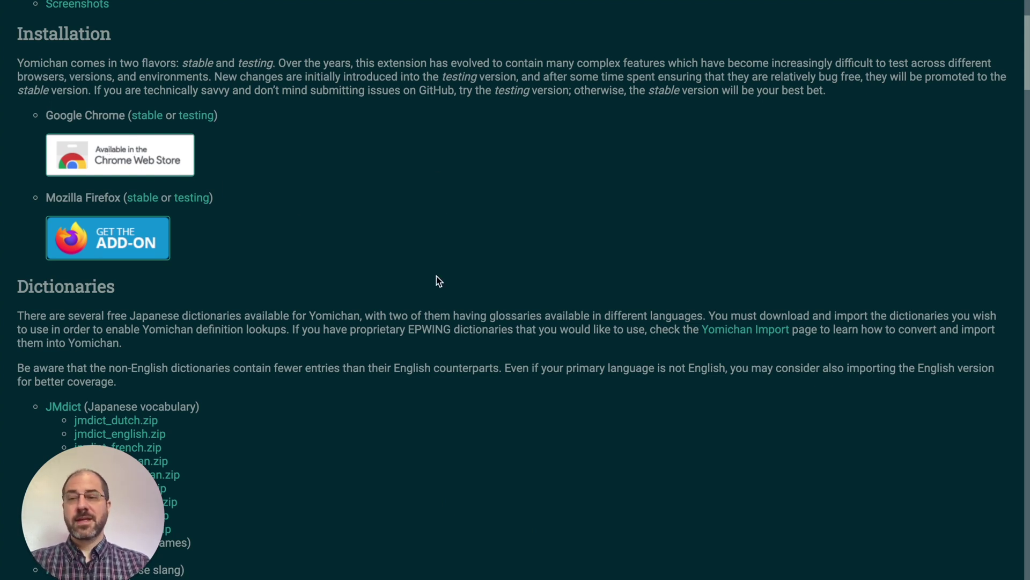
pyautogui.scroll(-3, 438, 279)
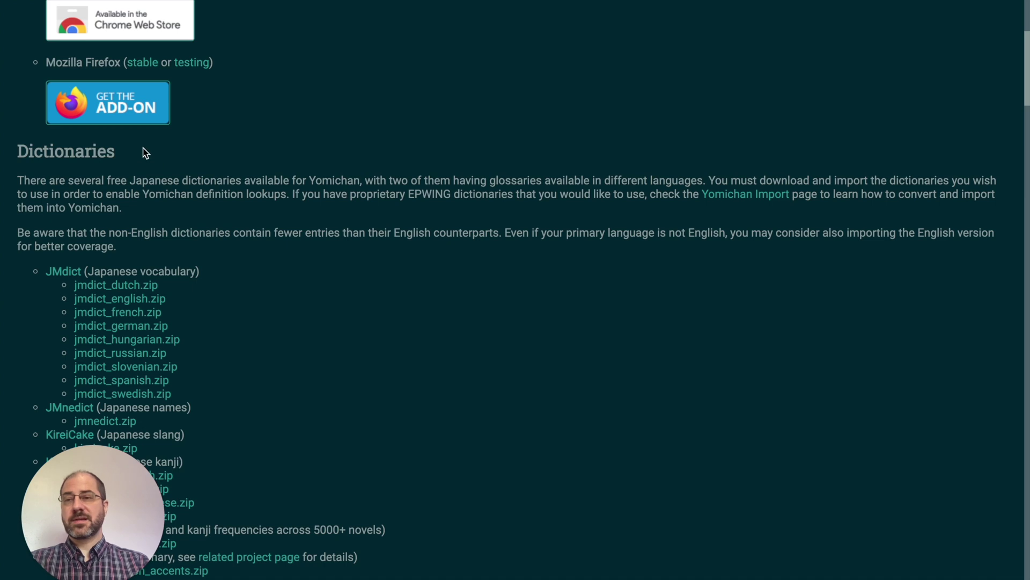
# Step: Scroll through the Dictionaries list and Basic Usage section, then jump back to the page top
pyautogui.scroll(1, 348, 143)
pyautogui.scroll(-1, 348, 144)
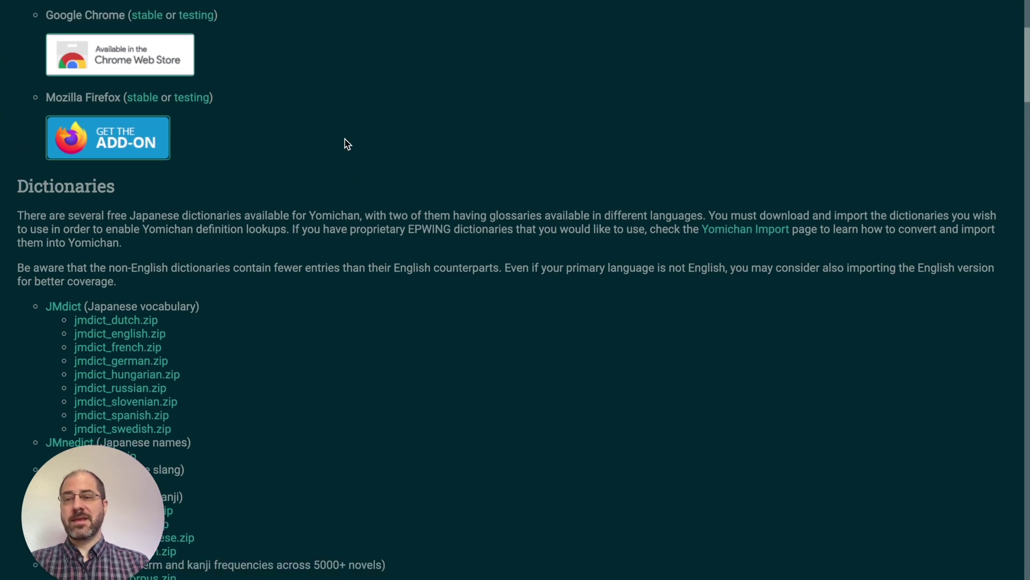
pyautogui.scroll(-3, 347, 144)
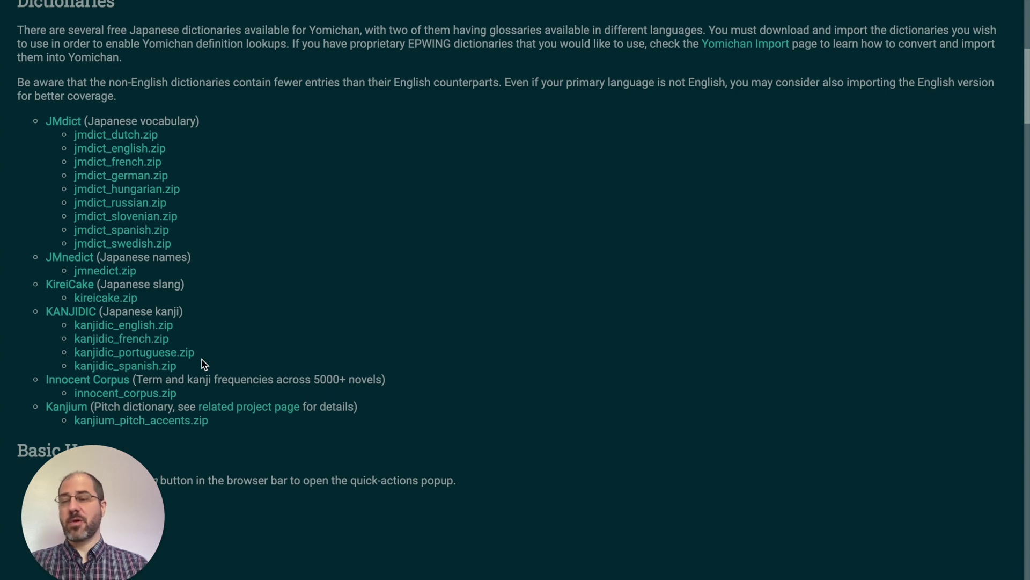
pyautogui.scroll(-4, 559, 427)
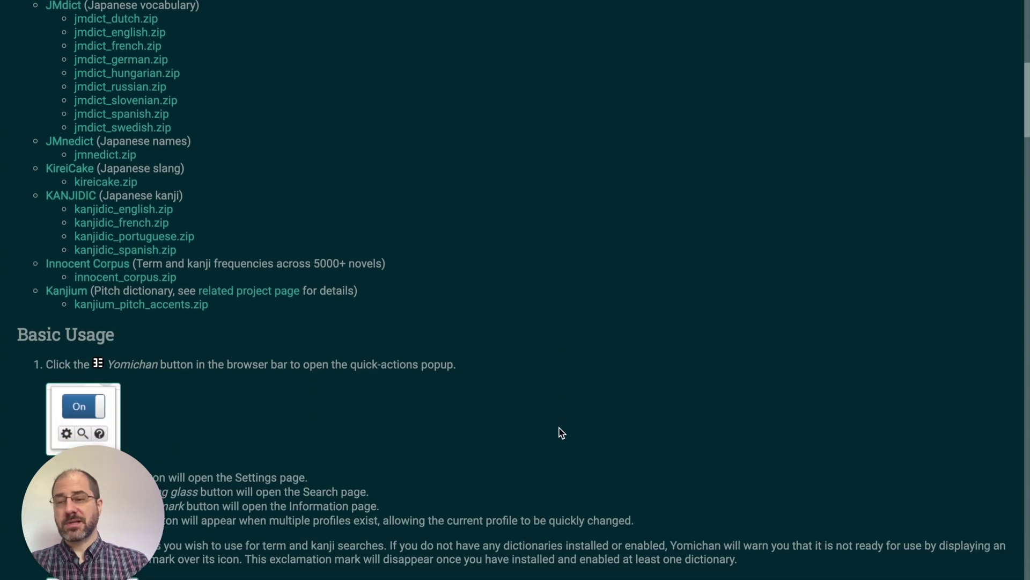
pyautogui.press('Home')
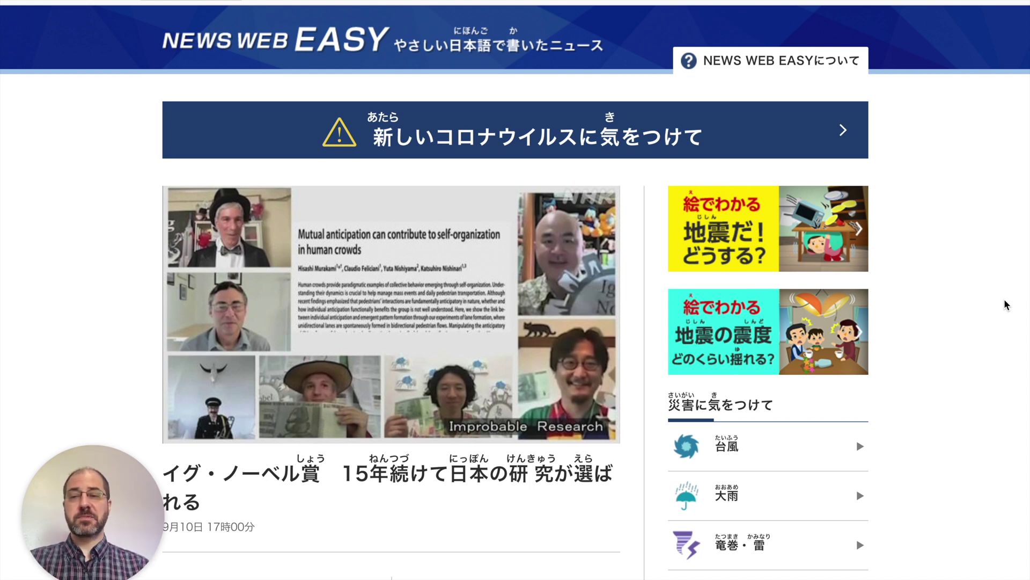
# Step: Scroll the NEWS WEB EASY homepage until the Wakayama cheetah cub headline is visible
pyautogui.scroll(-1, 1006, 305)
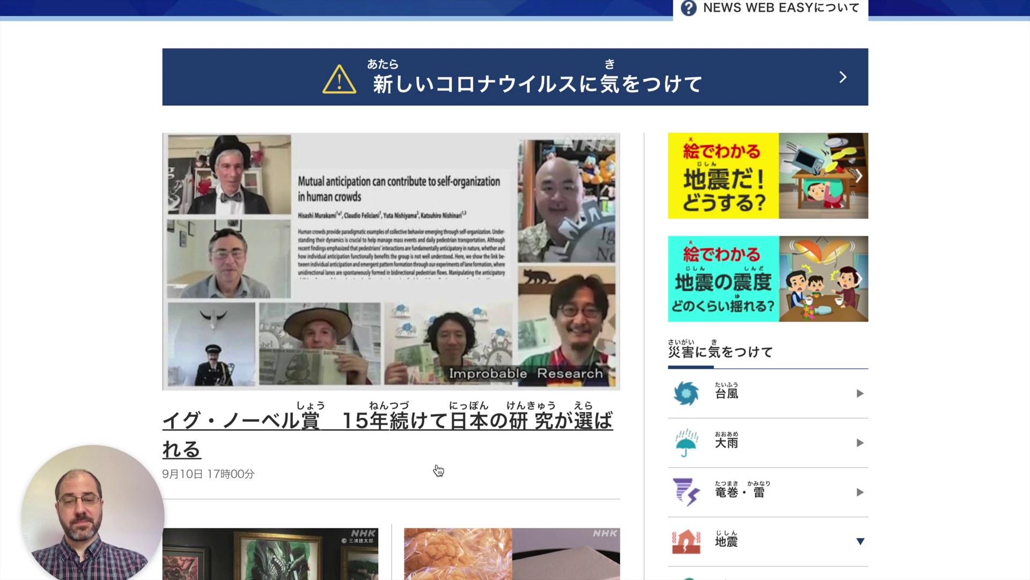
pyautogui.scroll(-2, 438, 469)
pyautogui.scroll(-3, 438, 469)
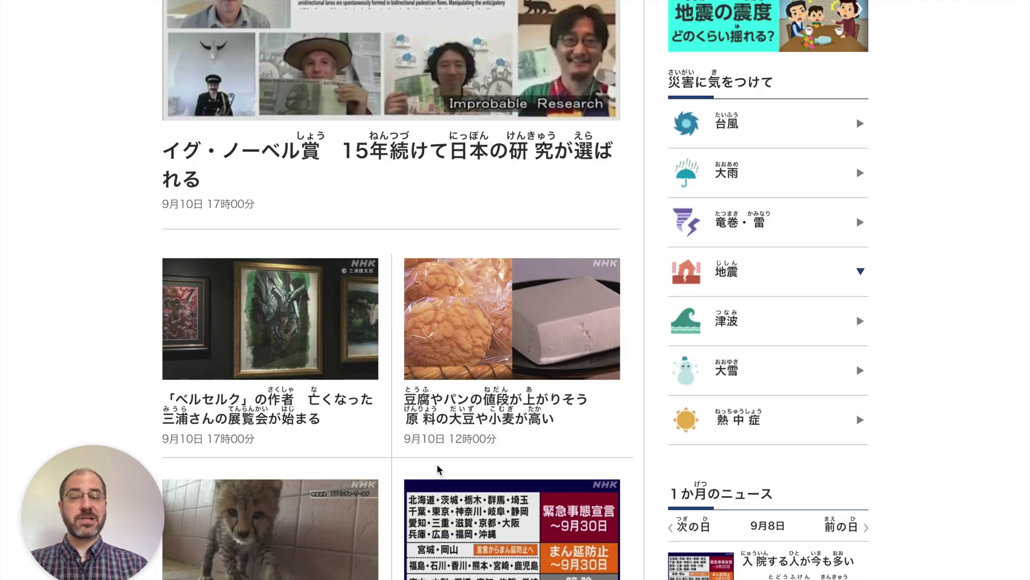
pyautogui.scroll(-4, 438, 469)
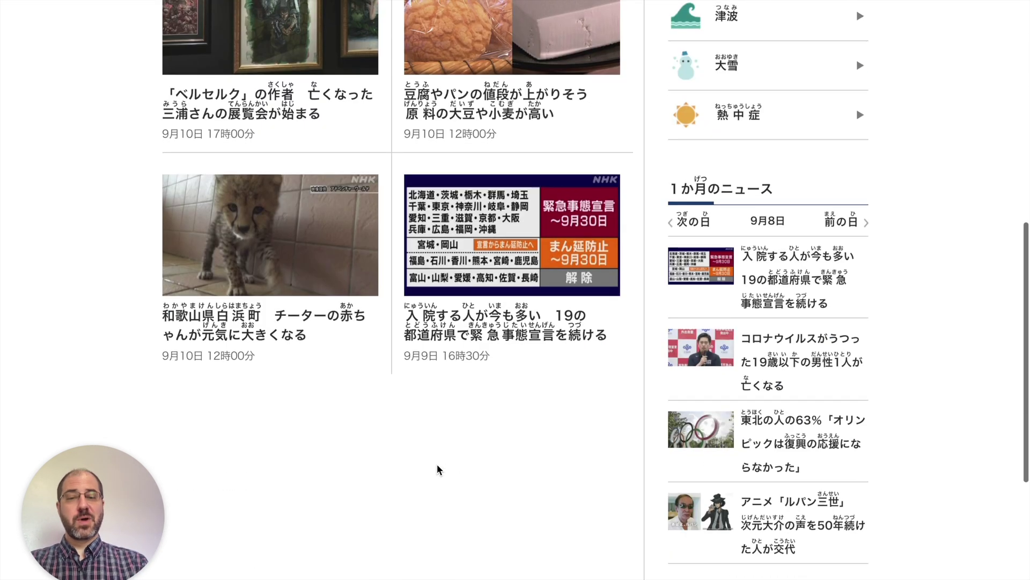
pyautogui.scroll(1, 438, 469)
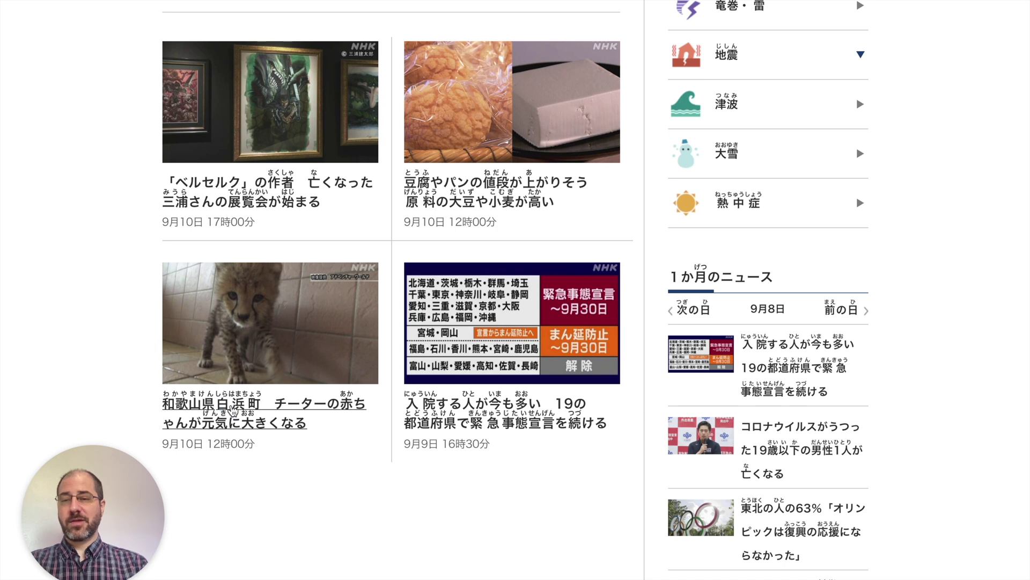
# Step: Open the Wakayama cheetah cub article and look up 和歌山県 (Wakayama Prefecture) in its headline
pyautogui.click(232, 408)
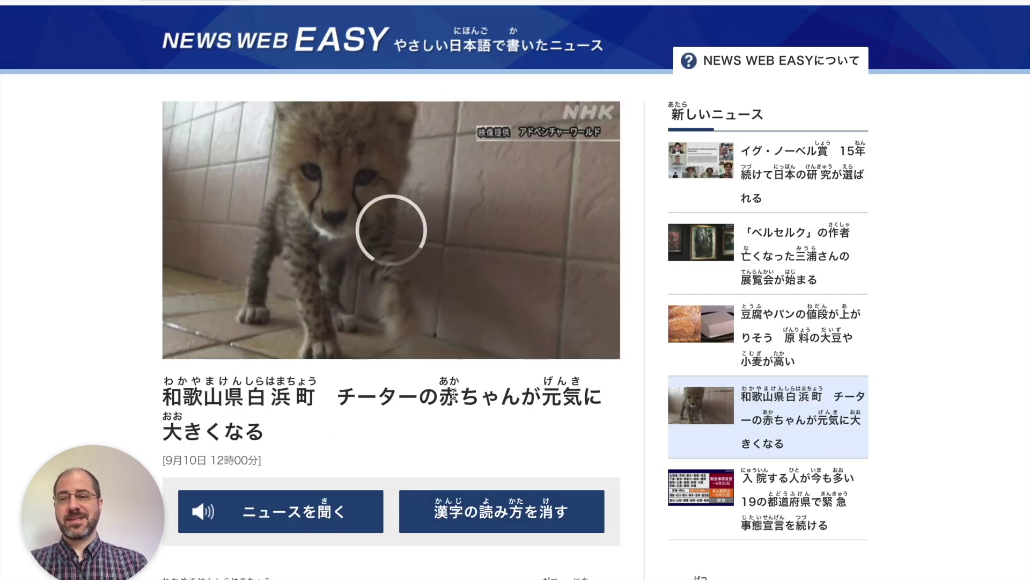
pyautogui.scroll(-3, 468, 416)
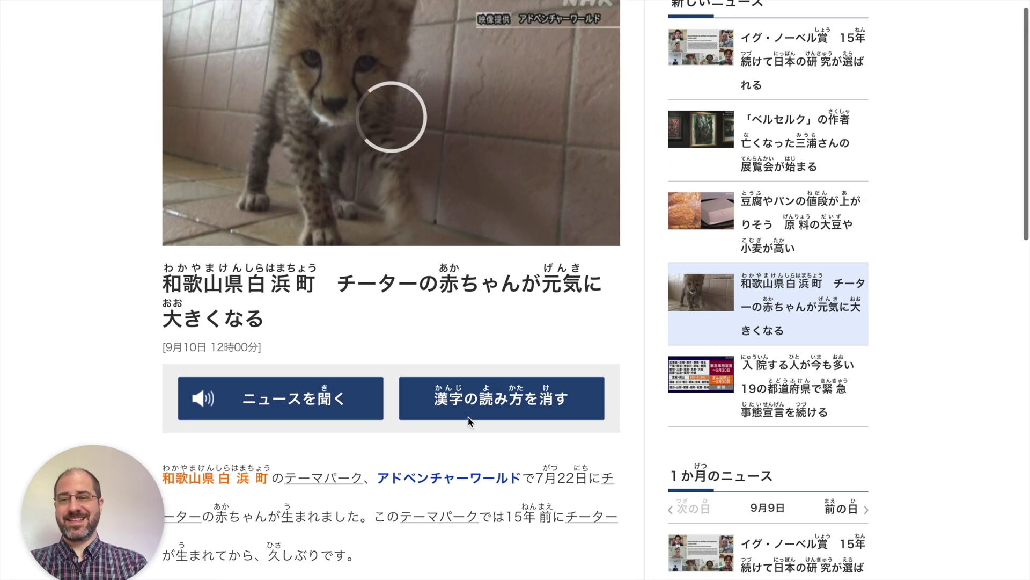
pyautogui.scroll(1, 111, 338)
pyautogui.scroll(1, 111, 342)
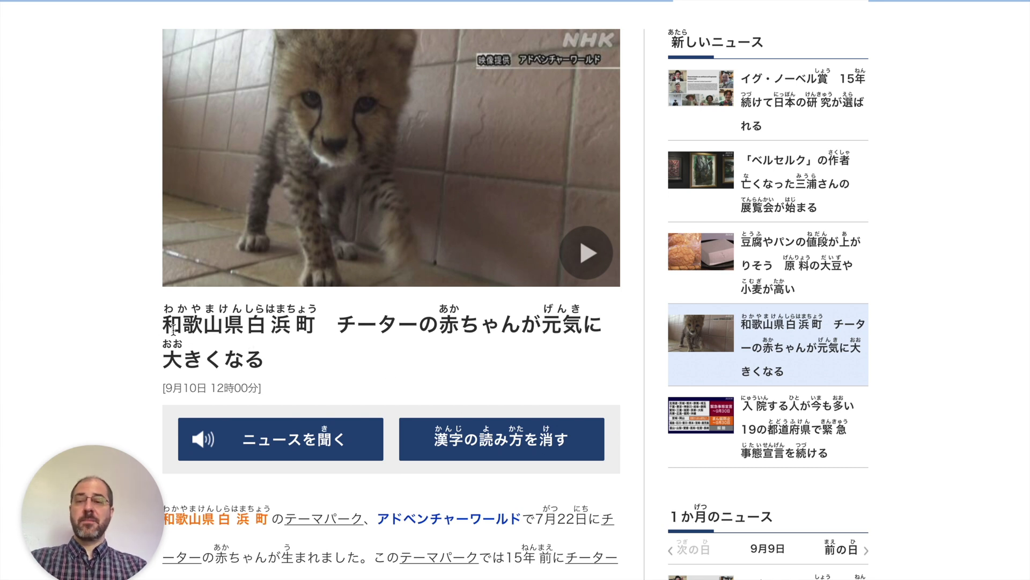
pyautogui.press('shift')
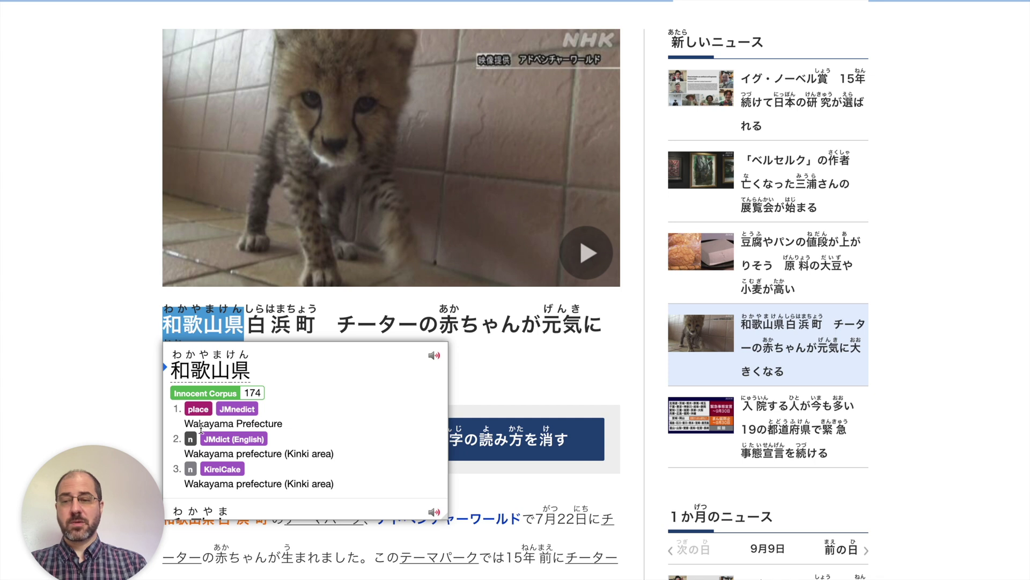
# Step: Look up 生まれました in the first paragraph to show the 生まれる 'to be born' entry
pyautogui.scroll(-2, 373, 372)
pyautogui.scroll(-3, 373, 375)
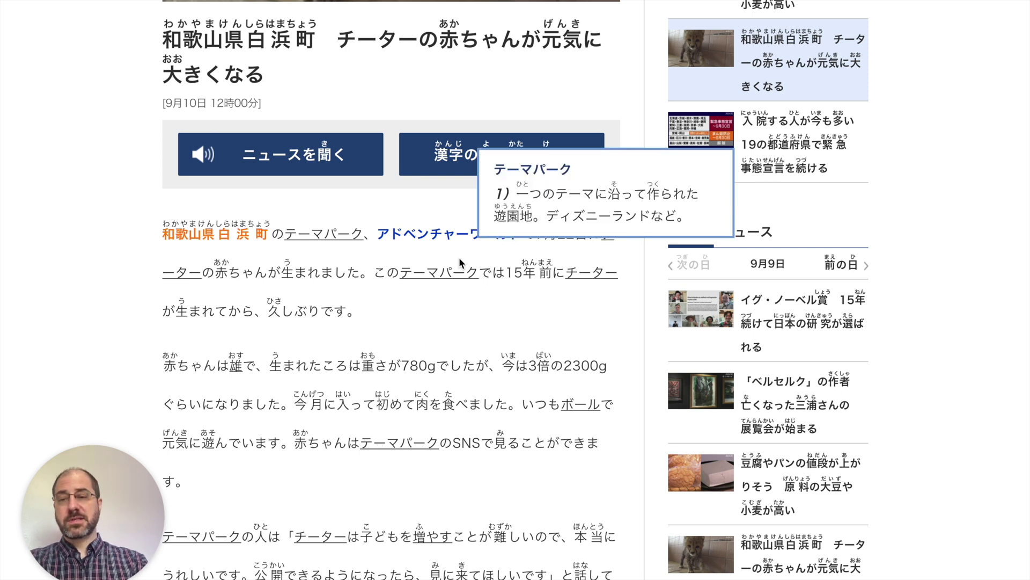
pyautogui.moveTo(286, 271)
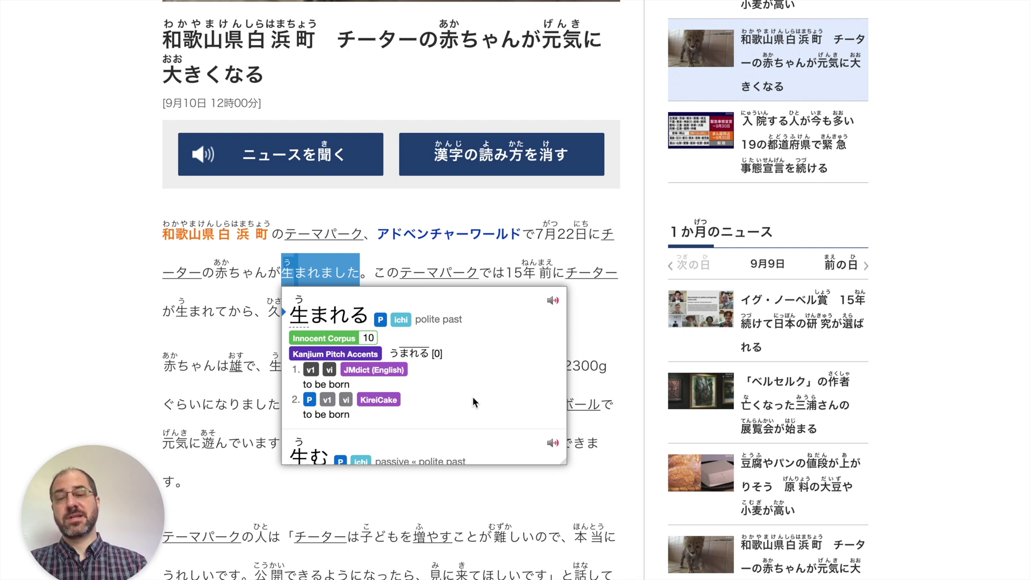
pyautogui.scroll(-3, 469, 420)
pyautogui.scroll(2, 469, 421)
pyautogui.scroll(-1, 469, 421)
pyautogui.scroll(3, 469, 421)
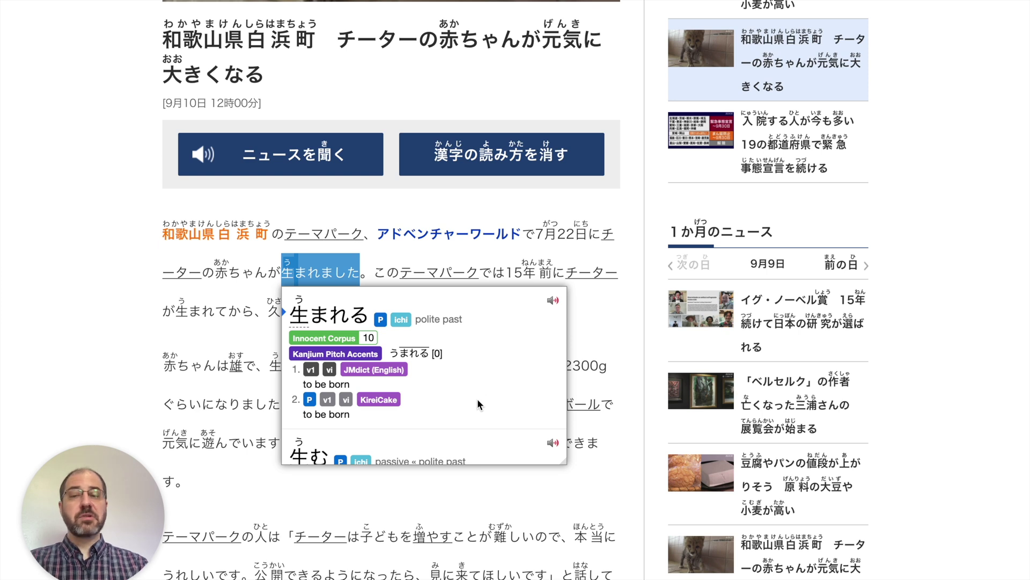
pyautogui.click(300, 317)
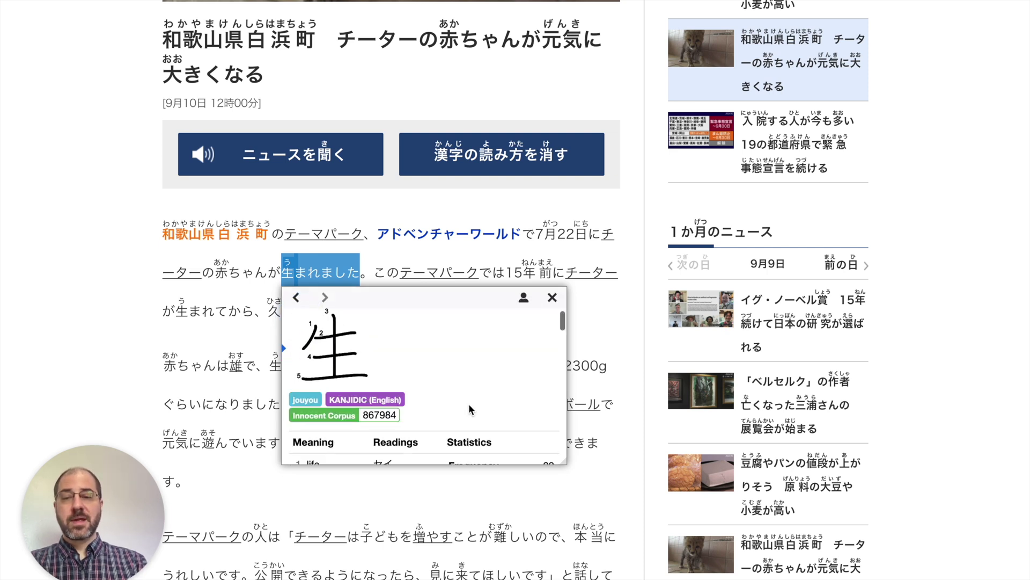
pyautogui.scroll(-3, 469, 404)
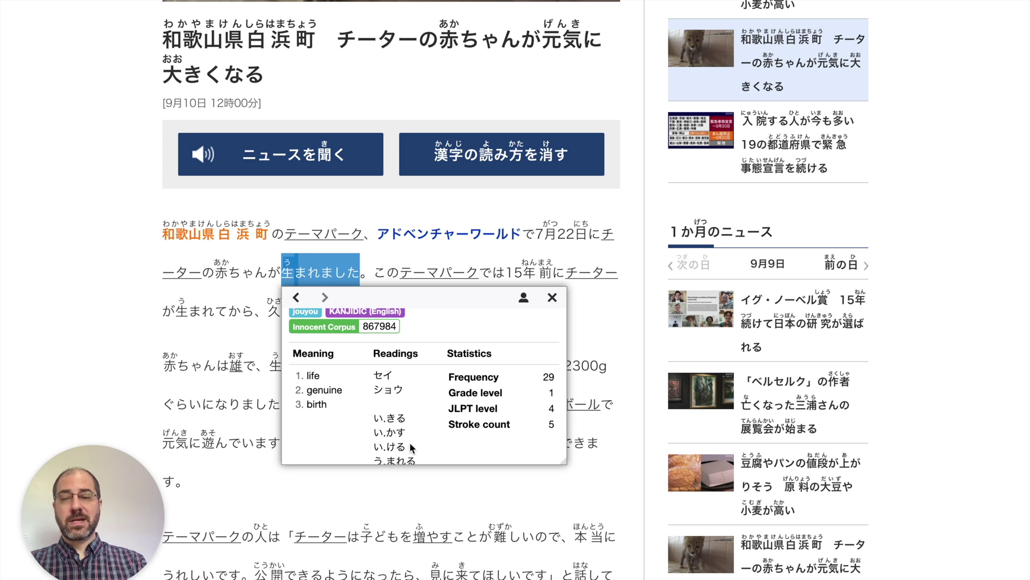
pyautogui.scroll(-5, 410, 444)
pyautogui.scroll(-5, 410, 442)
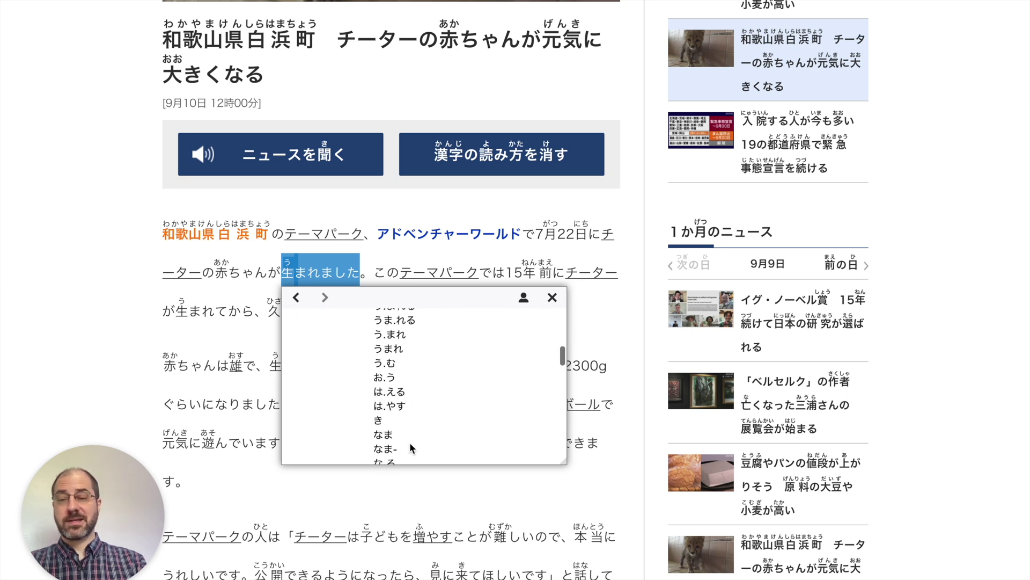
pyautogui.scroll(8, 410, 442)
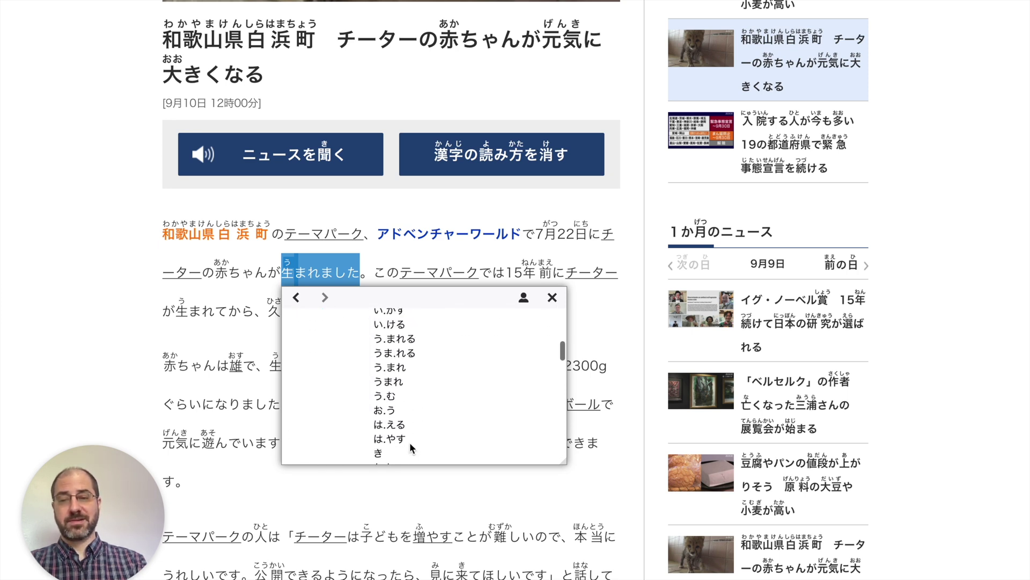
pyautogui.scroll(-4, 410, 442)
pyautogui.scroll(-6, 410, 445)
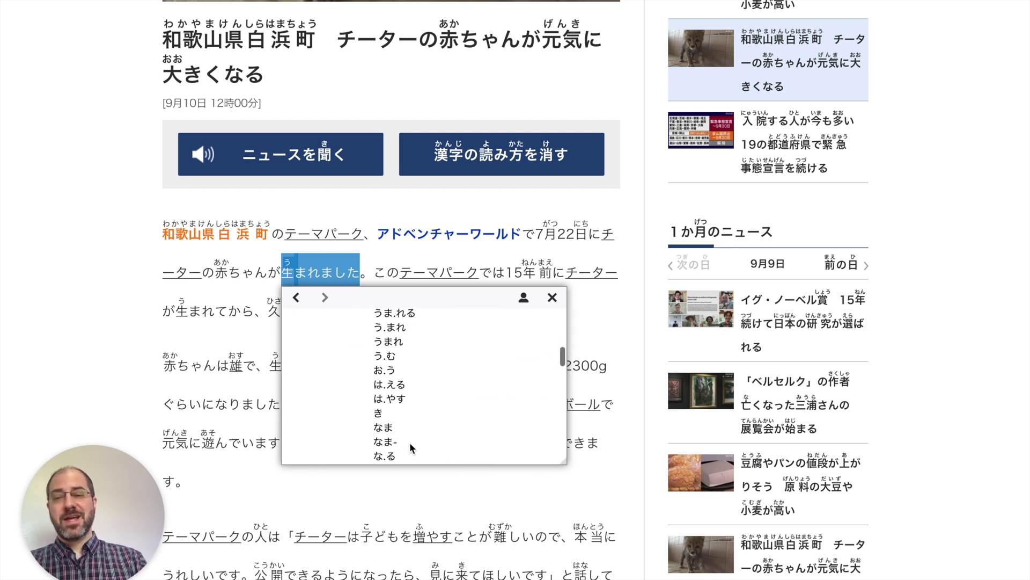
pyautogui.scroll(12, 410, 442)
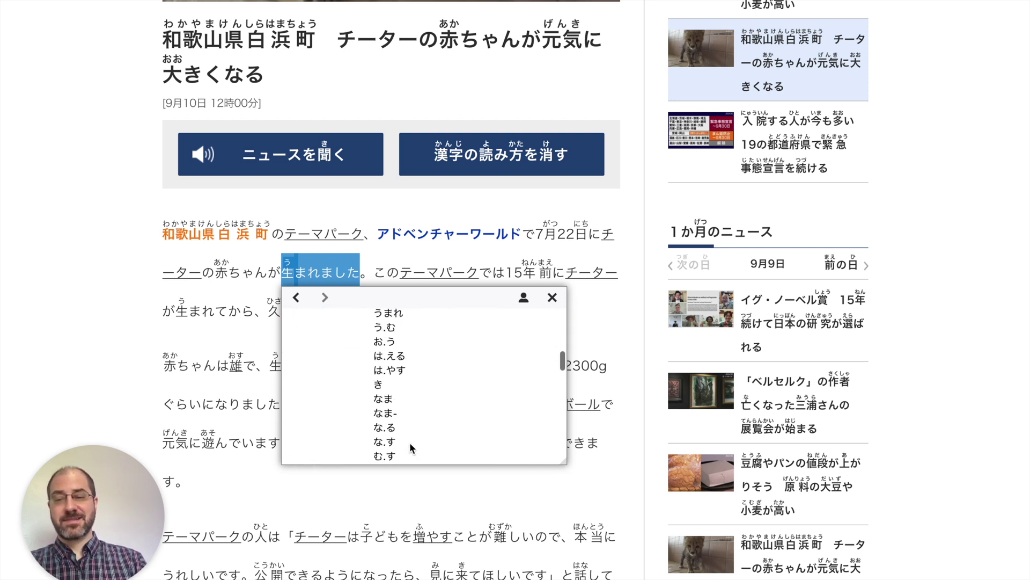
pyautogui.scroll(-3, 410, 443)
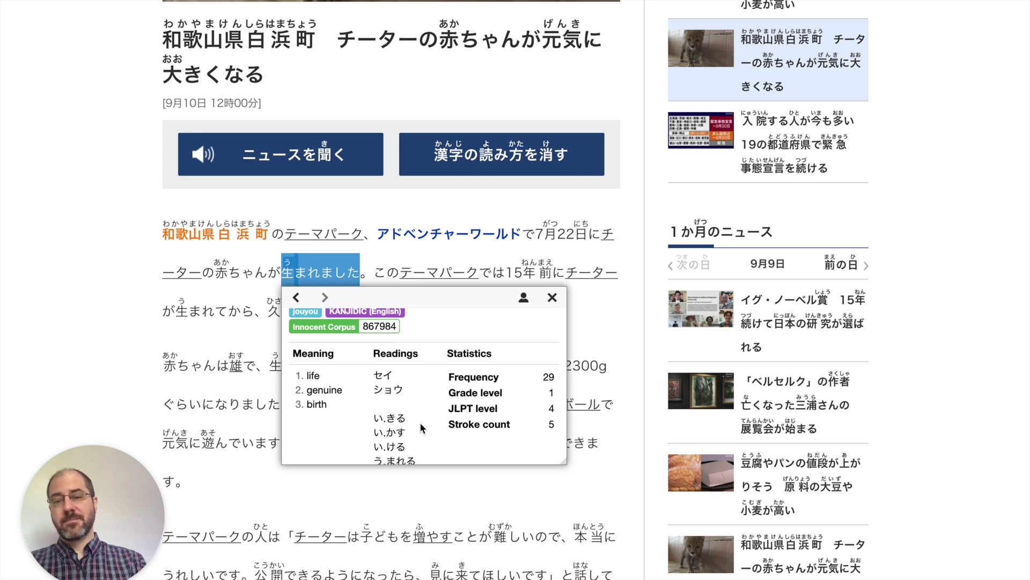
pyautogui.scroll(3, 425, 417)
pyautogui.scroll(-3, 425, 417)
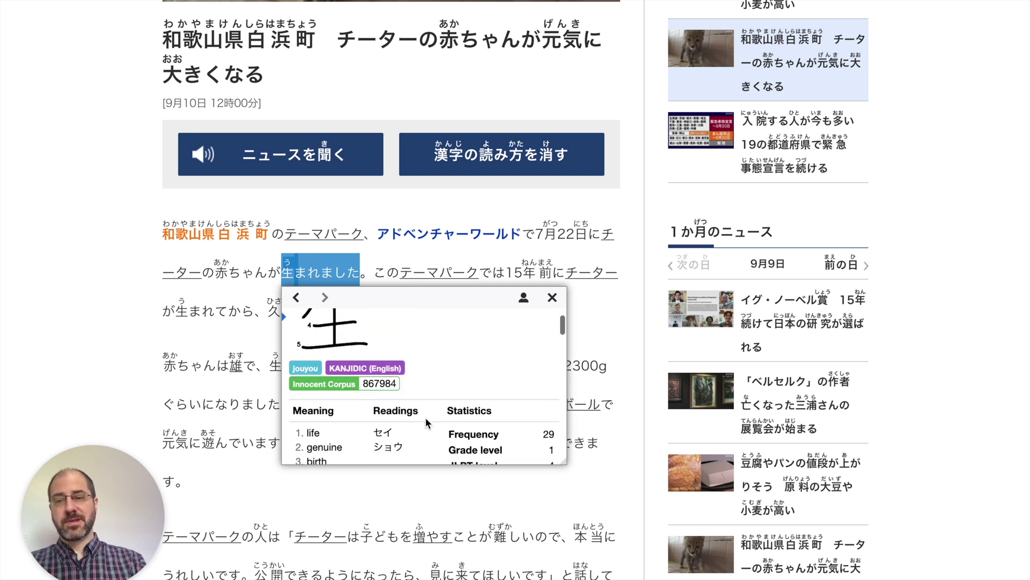
pyautogui.scroll(-3, 425, 417)
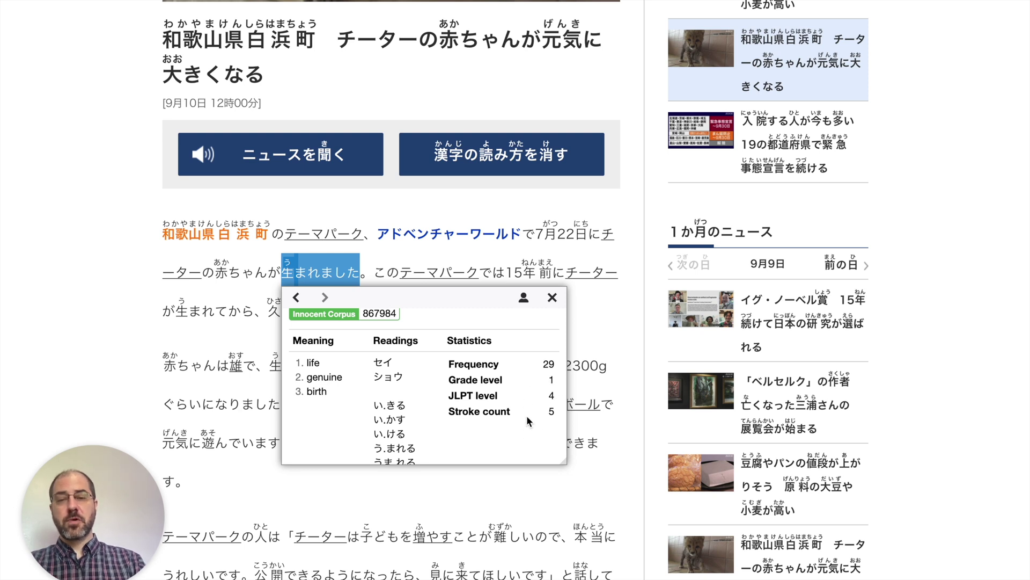
pyautogui.scroll(-1, 511, 439)
pyautogui.scroll(-1, 528, 361)
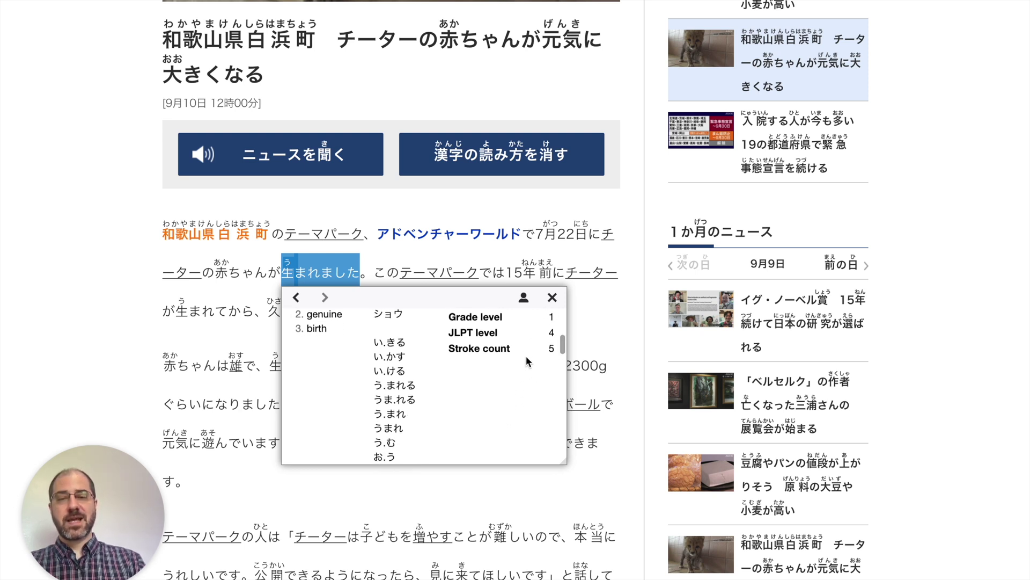
pyautogui.scroll(2, 528, 361)
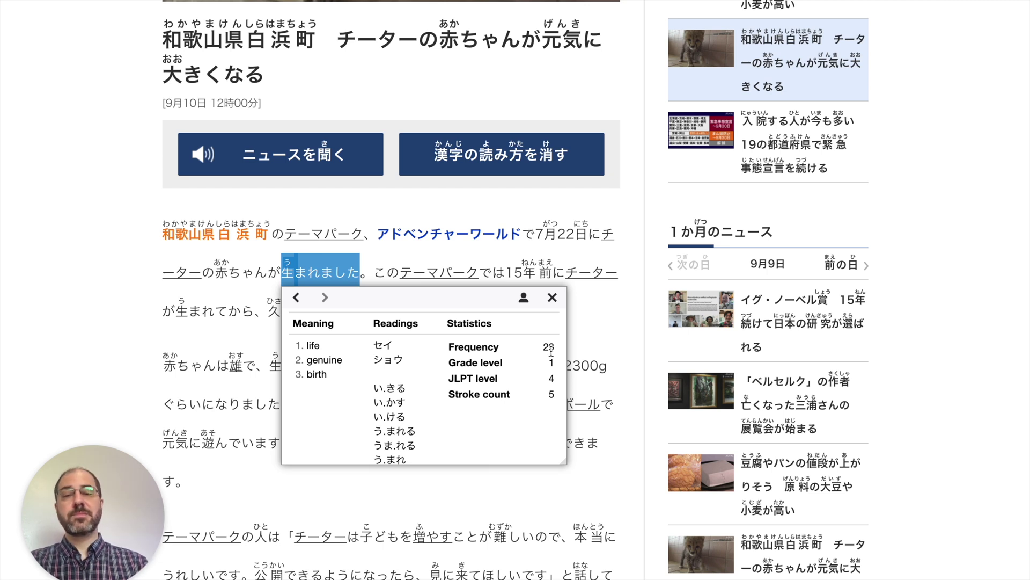
pyautogui.scroll(-1, 533, 415)
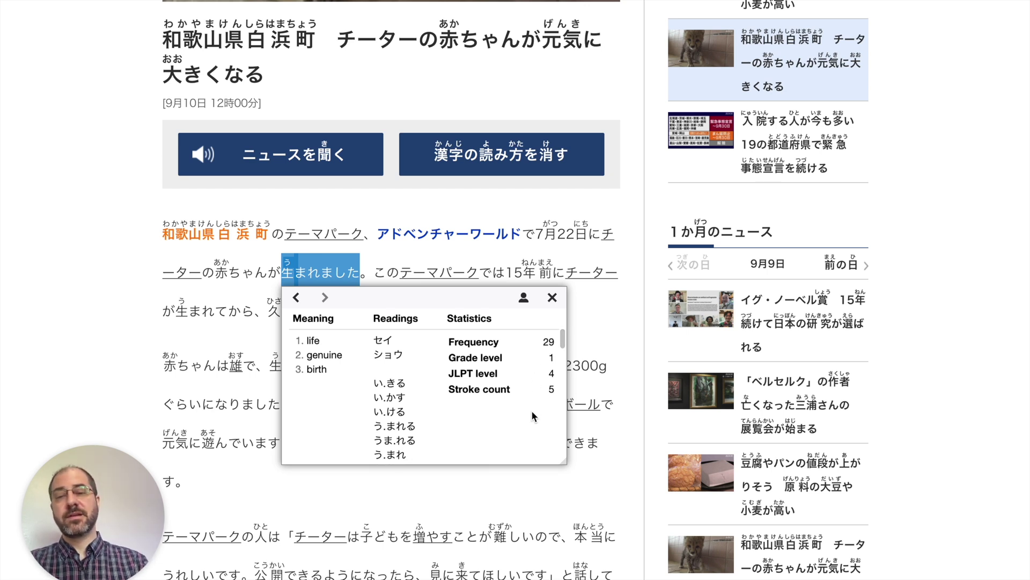
pyautogui.scroll(-2, 533, 414)
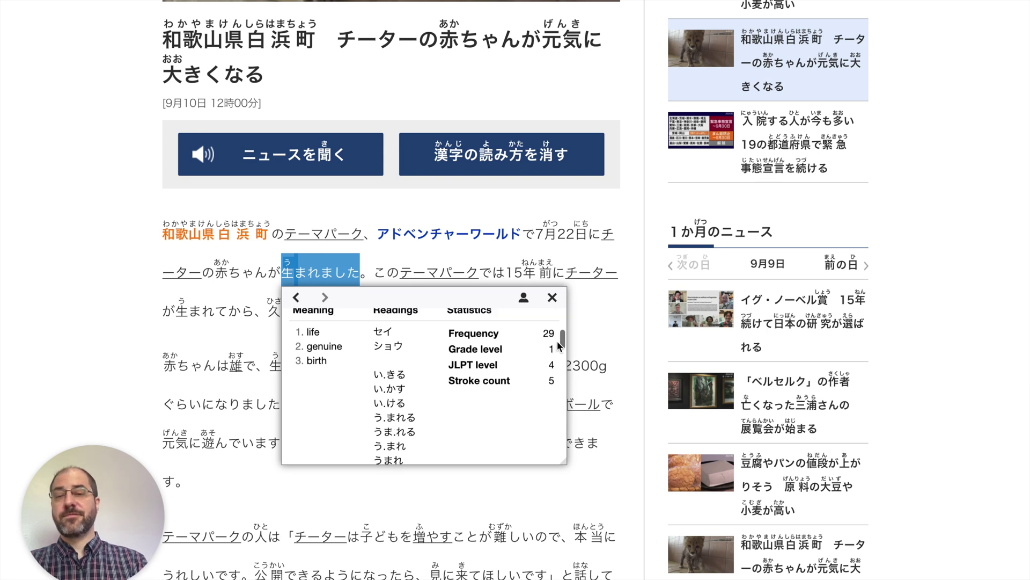
pyautogui.scroll(3, 496, 401)
pyautogui.scroll(-10, 496, 402)
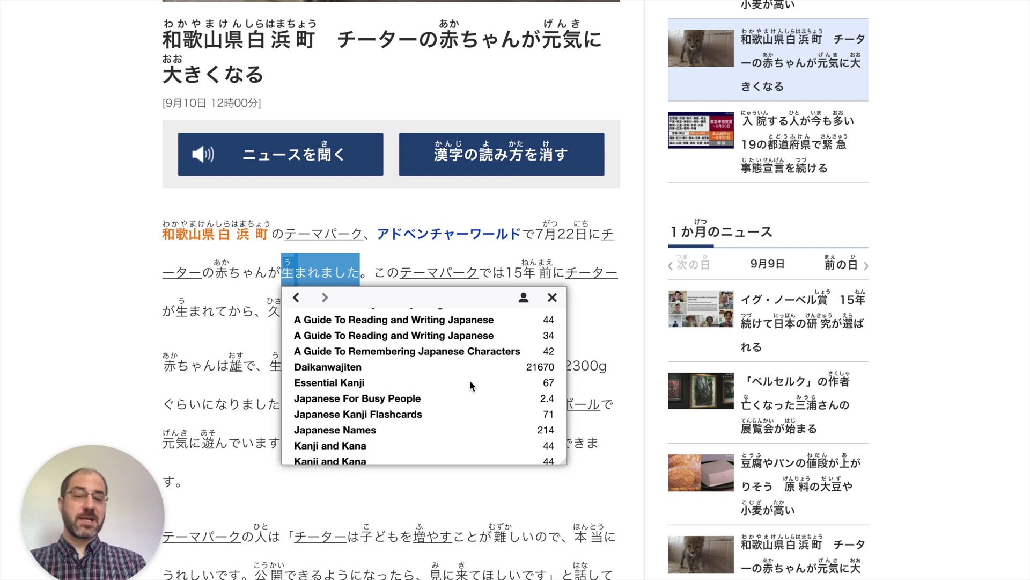
pyautogui.scroll(-1, 443, 390)
pyautogui.scroll(10, 442, 385)
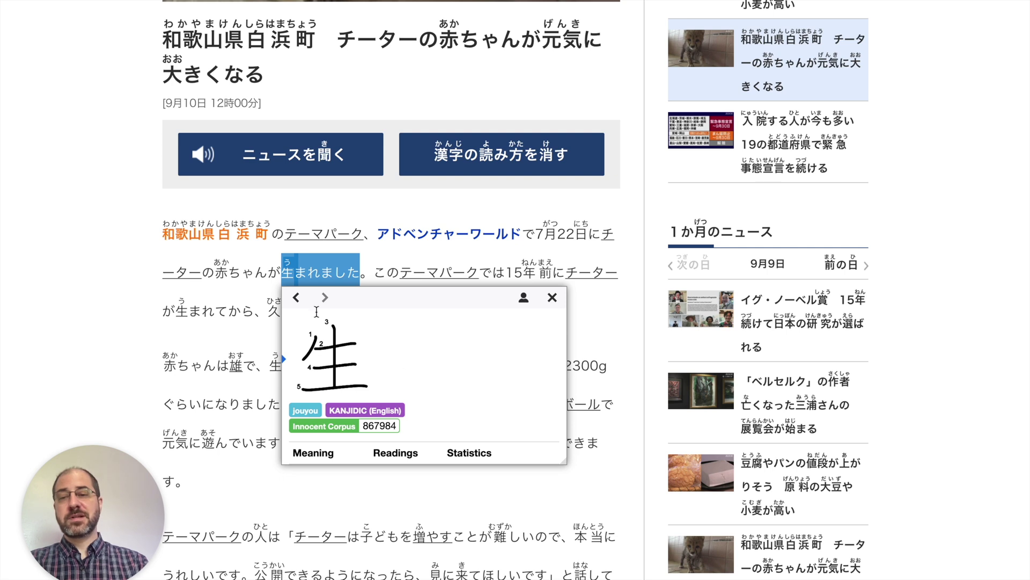
# Step: Go back from the kanji entry to the 生まれる word entry and scroll up the article
pyautogui.click(299, 300)
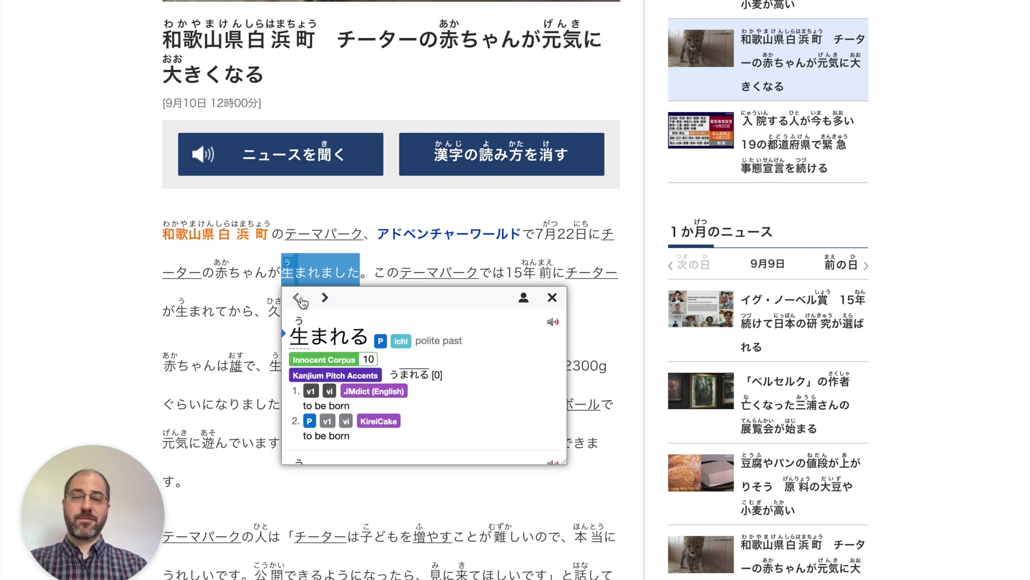
pyautogui.scroll(4, 491, 297)
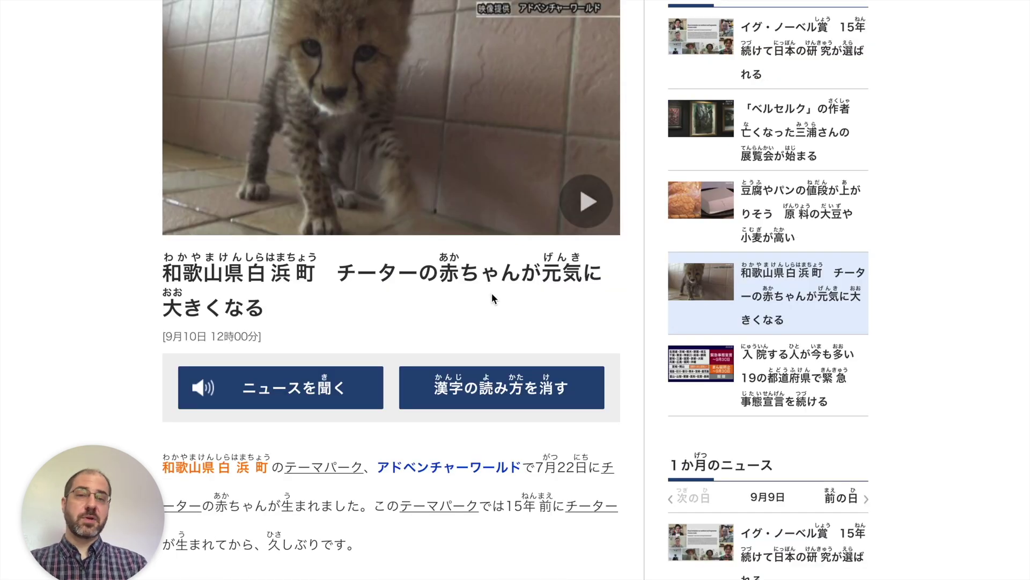
pyautogui.scroll(1, 492, 297)
pyautogui.scroll(-2, 437, 297)
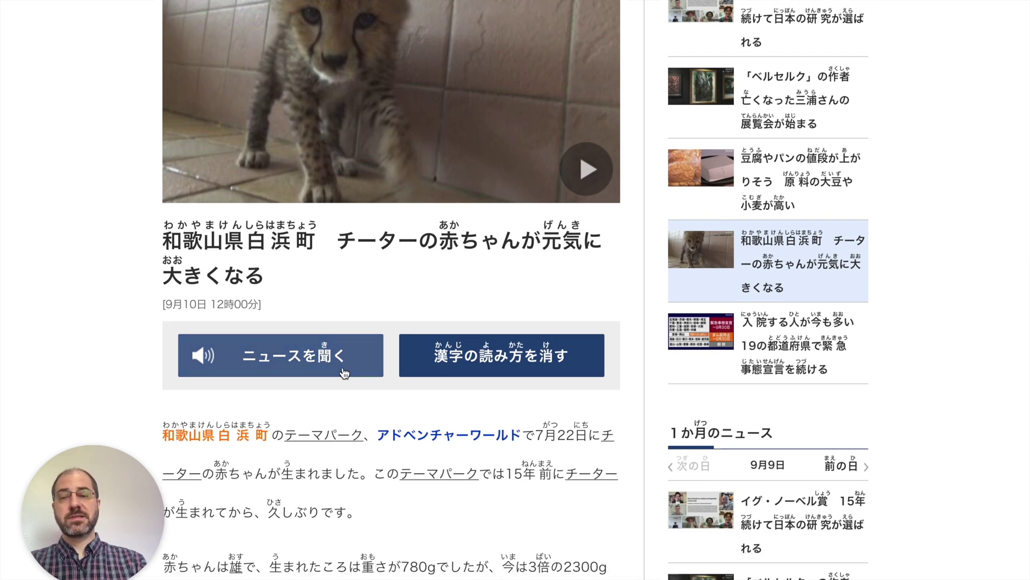
# Step: Hide the article's furigana readings, then turn them back on
pyautogui.click(494, 358)
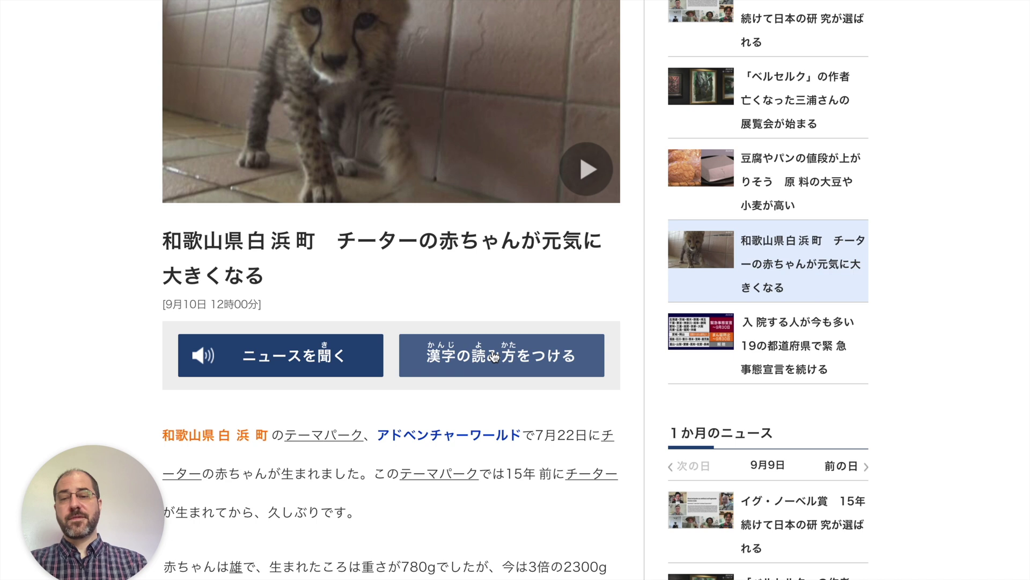
pyautogui.click(494, 358)
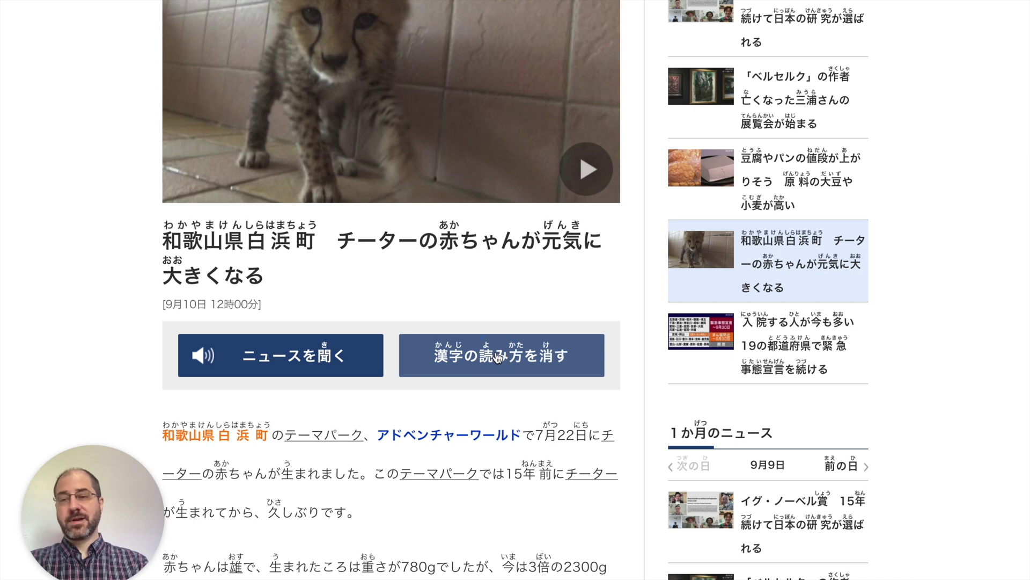
pyautogui.scroll(3, 376, 402)
pyautogui.scroll(-1, 376, 404)
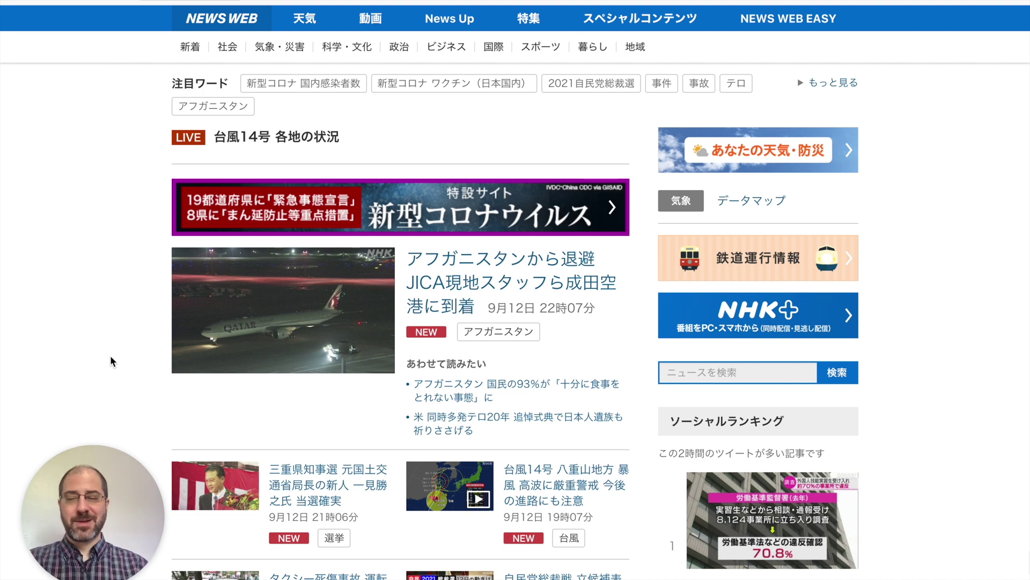
# Step: Scroll down the NHK News Web front page headline list
pyautogui.scroll(-4, 112, 360)
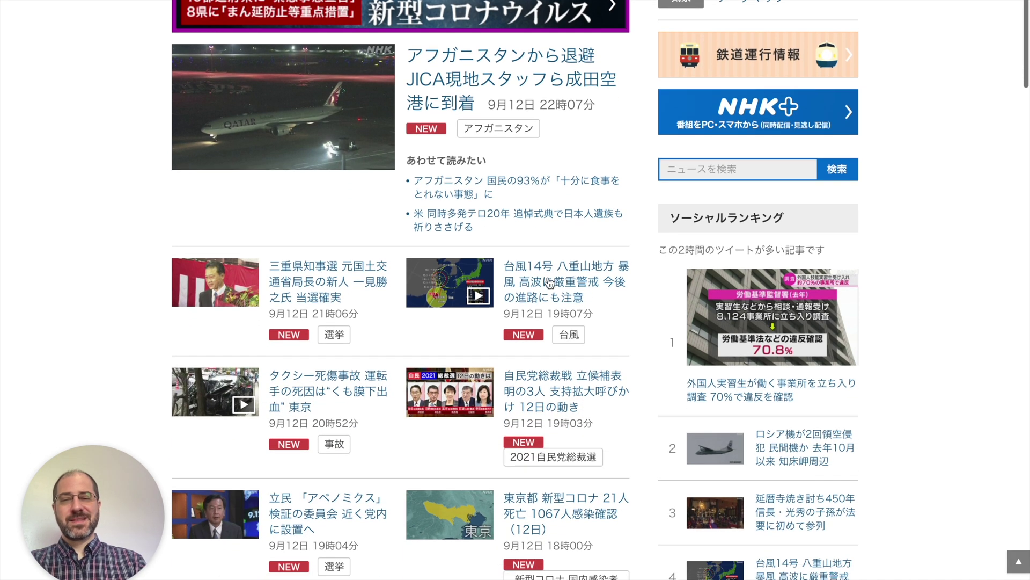
# Step: Open the Typhoon No. 14 article and look up 高波 in it
pyautogui.click(549, 283)
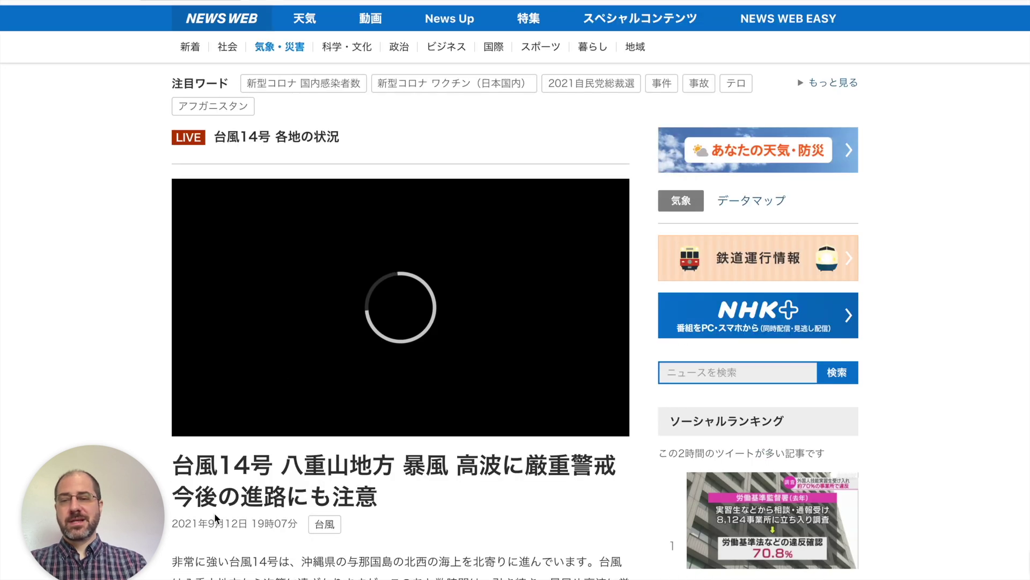
pyautogui.scroll(-4, 289, 474)
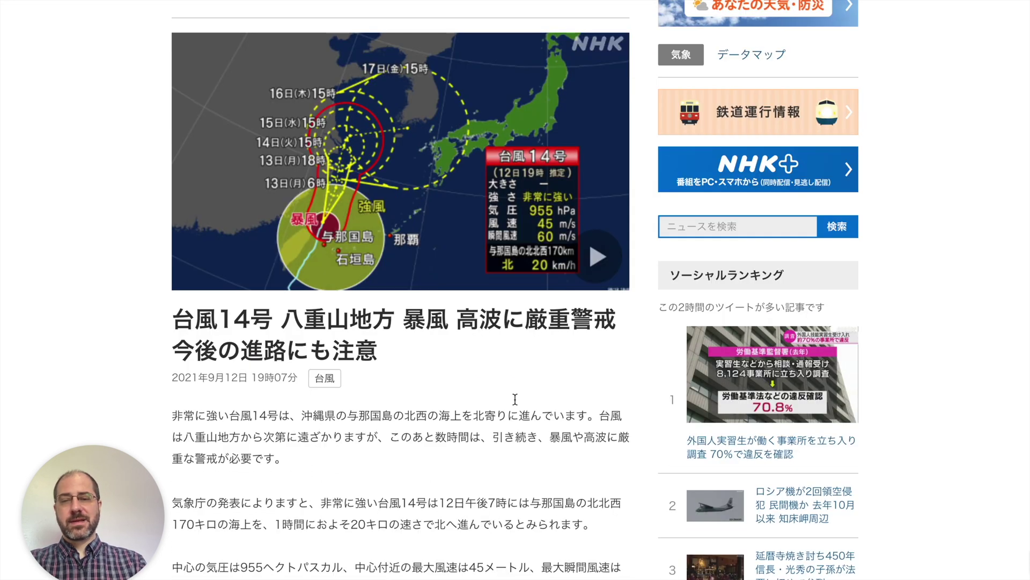
pyautogui.moveTo(467, 319)
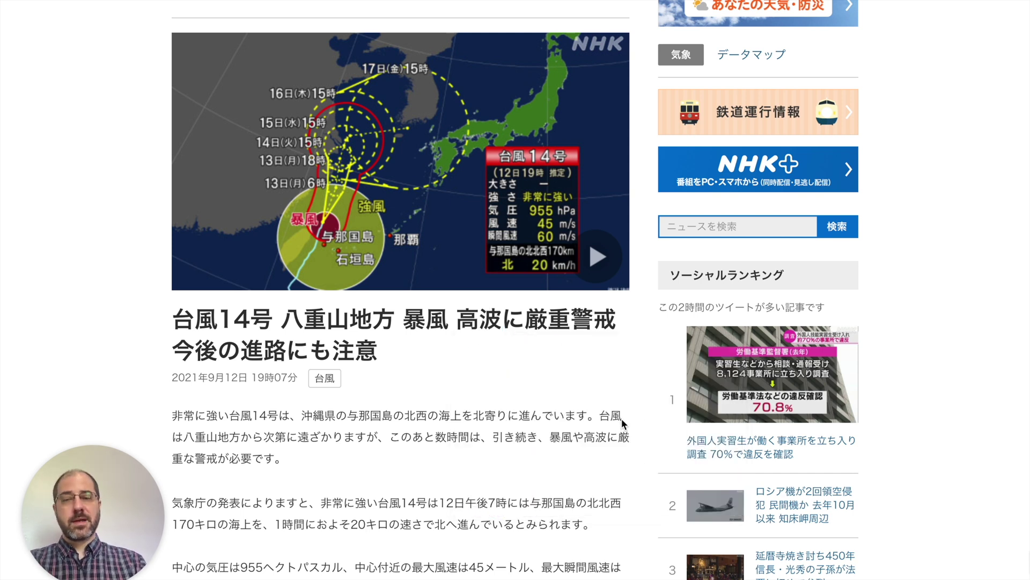
# Step: Look up 状況 in the typhoon article, then close the dictionary popup
pyautogui.scroll(-5, 420, 517)
pyautogui.scroll(-1, 421, 521)
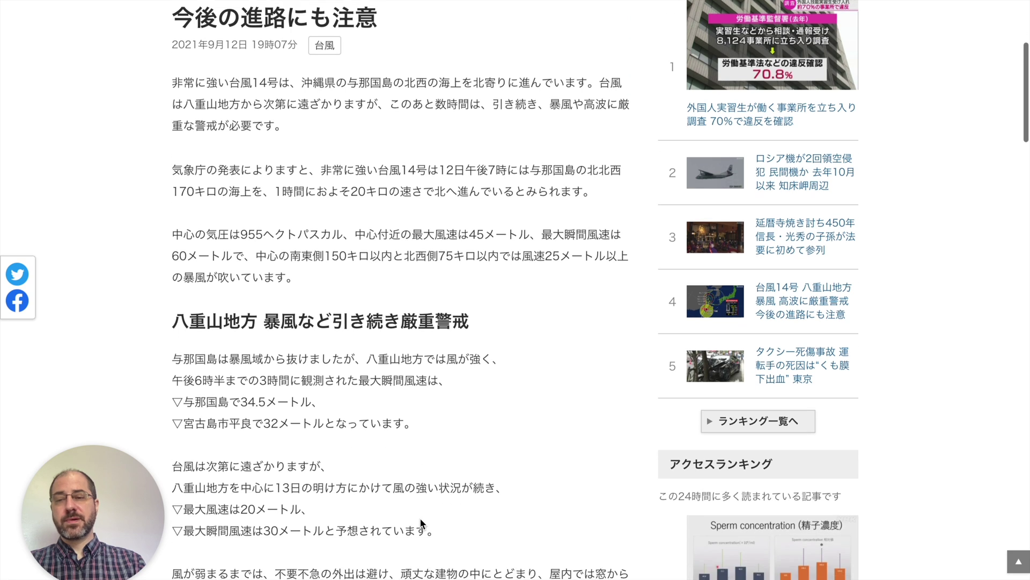
pyautogui.scroll(7, 419, 517)
pyautogui.moveTo(326, 48)
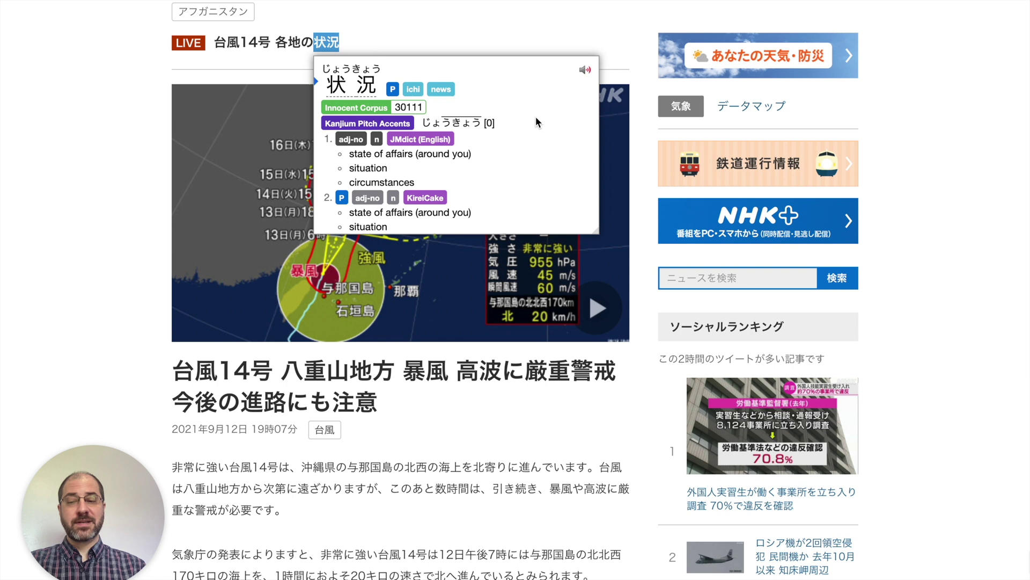
pyautogui.click(127, 233)
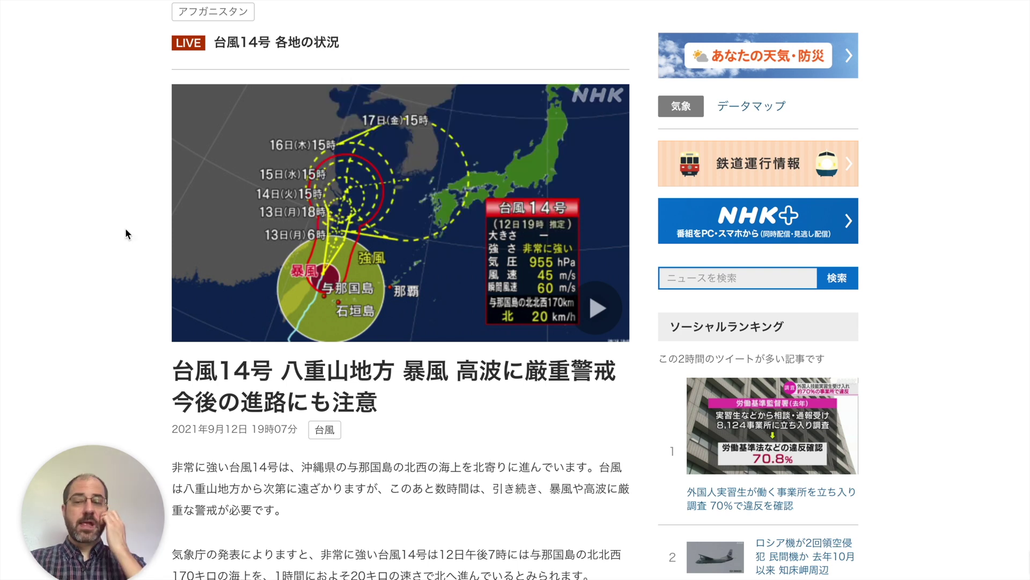